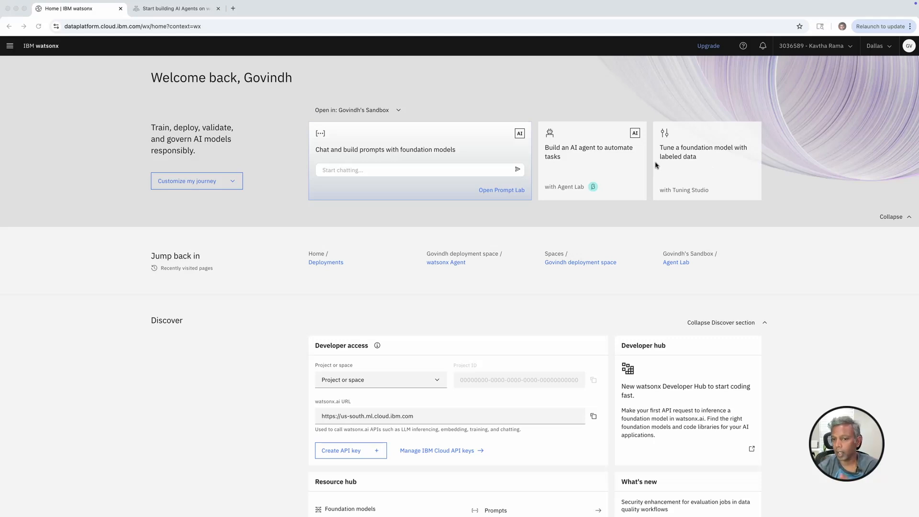
Open Agent Lab to build an AI agent that automates tasks
{"action": "scroll", "coordinate": [602, 164], "scroll_direction": "down", "scroll_amount": 1}
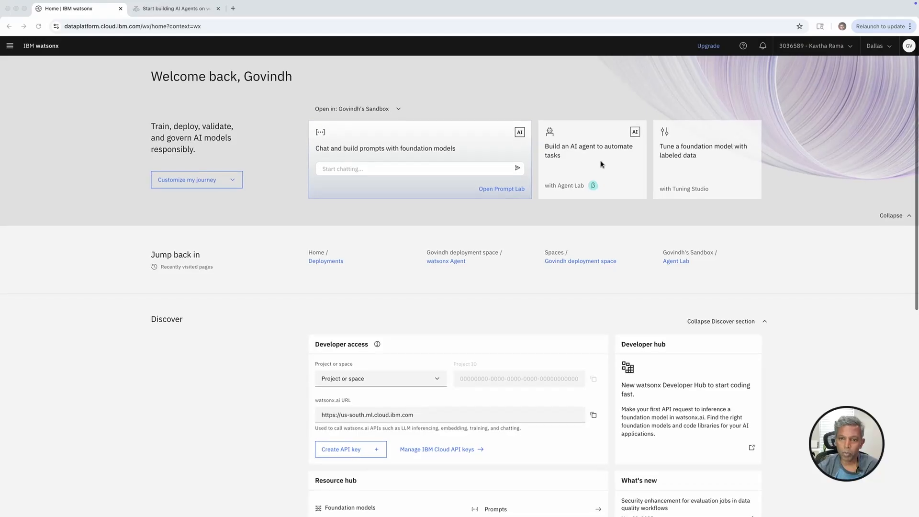
{"action": "left_click", "coordinate": [592, 159]}
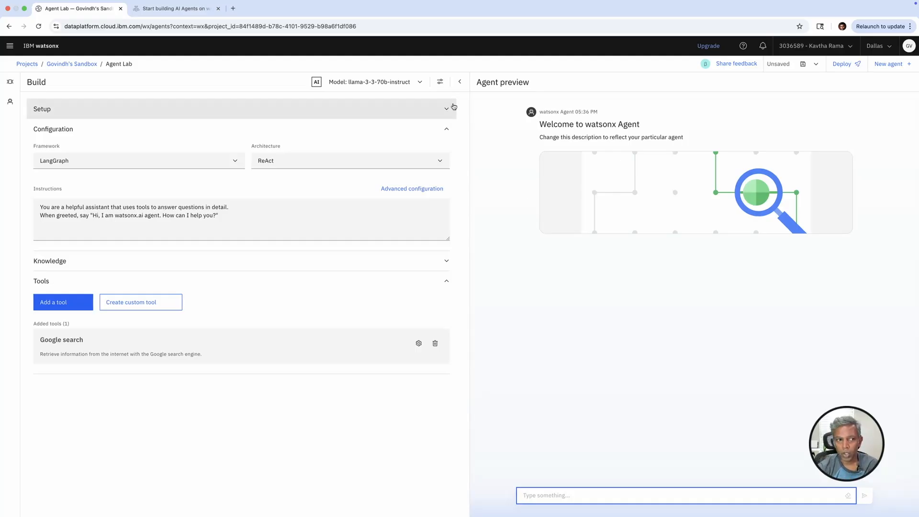
Review the foundation models available for agents and the model benchmark scores, and close the model selection
{"action": "left_click", "coordinate": [421, 84]}
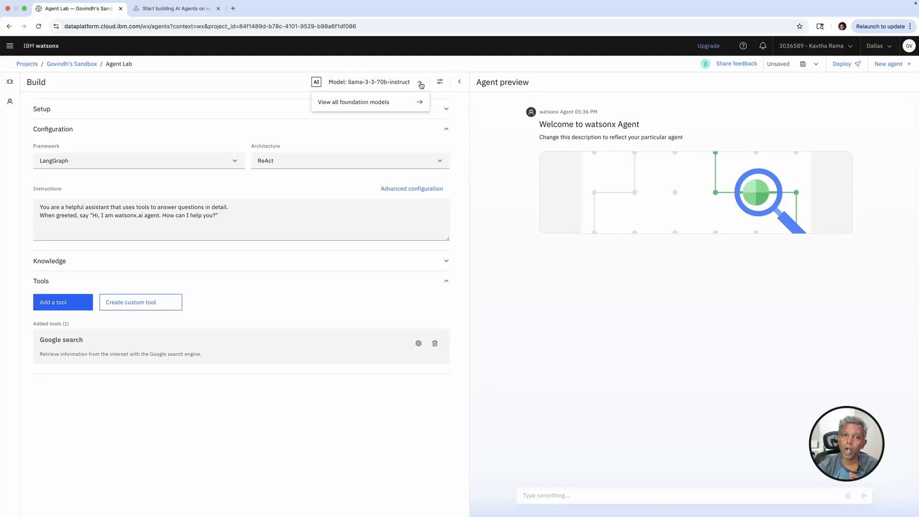
{"action": "left_click", "coordinate": [397, 102]}
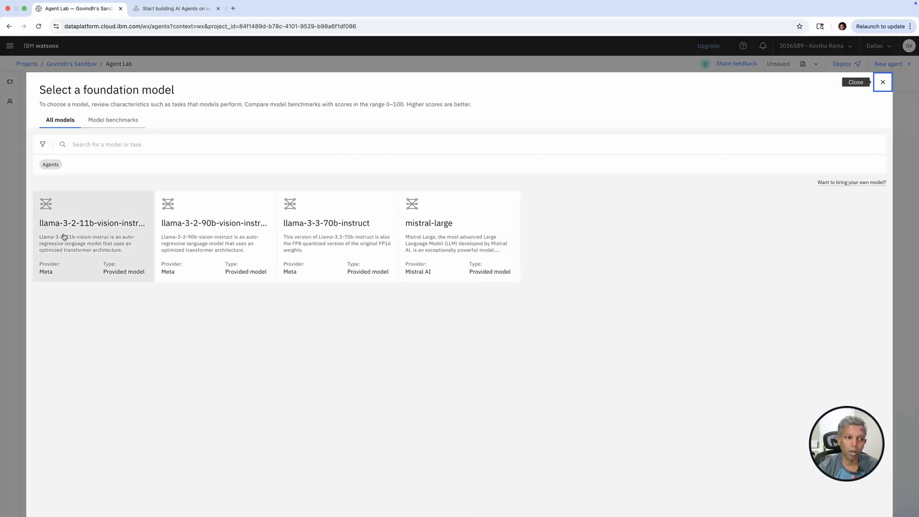
{"action": "left_click", "coordinate": [120, 124]}
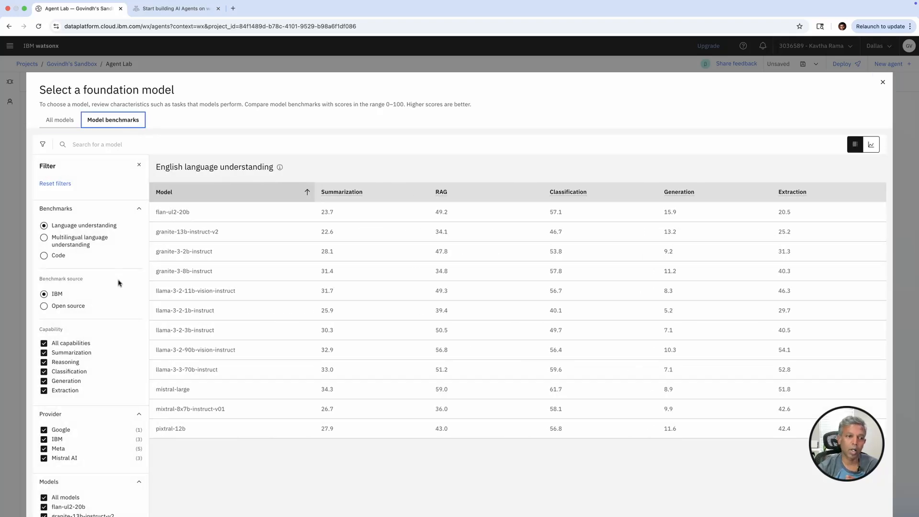
{"action": "scroll", "coordinate": [119, 283], "scroll_direction": "down", "scroll_amount": 3}
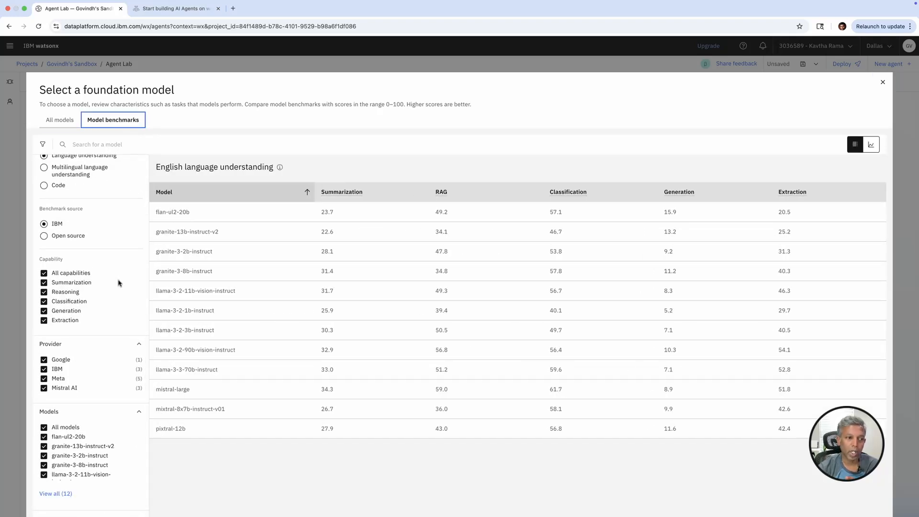
{"action": "scroll", "coordinate": [143, 274], "scroll_direction": "up", "scroll_amount": 3}
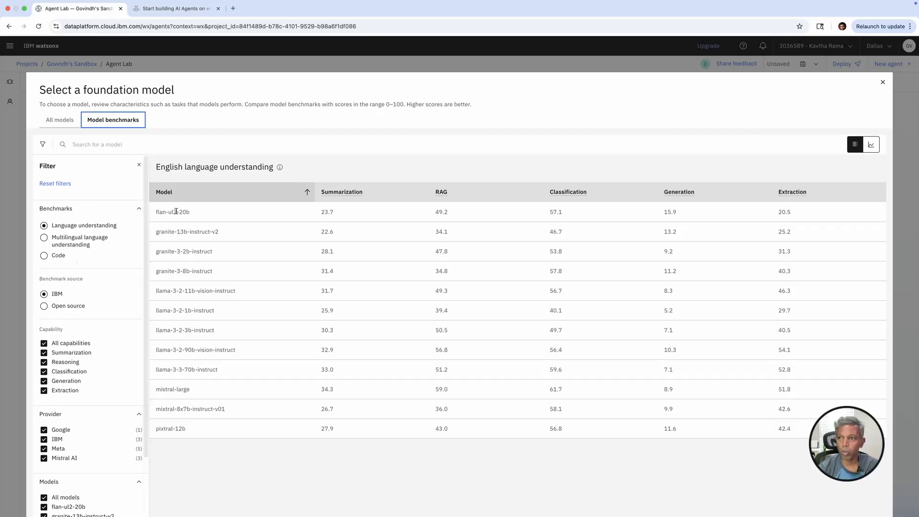
{"action": "left_click", "coordinate": [882, 82]}
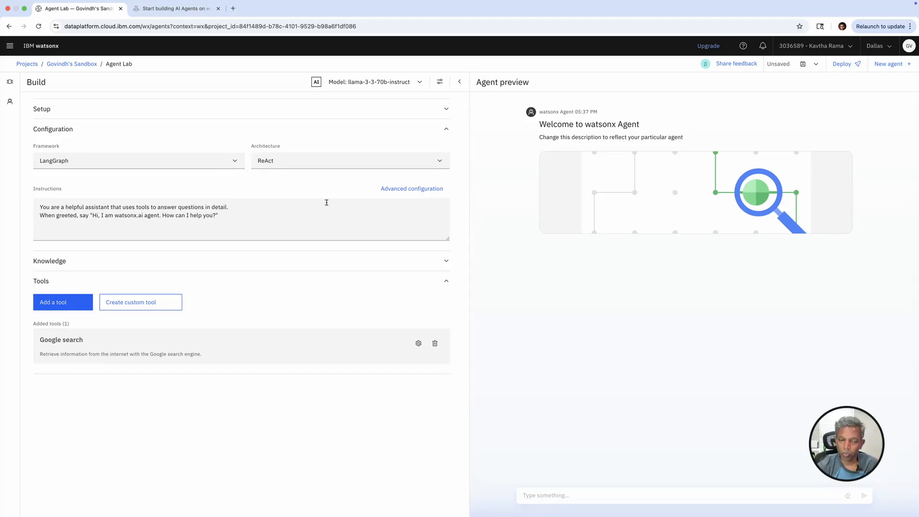
Examine the agent's architecture setting and the agent and common instructions in its advanced configuration
{"action": "left_click", "coordinate": [320, 164]}
{"action": "left_click", "coordinate": [286, 185]}
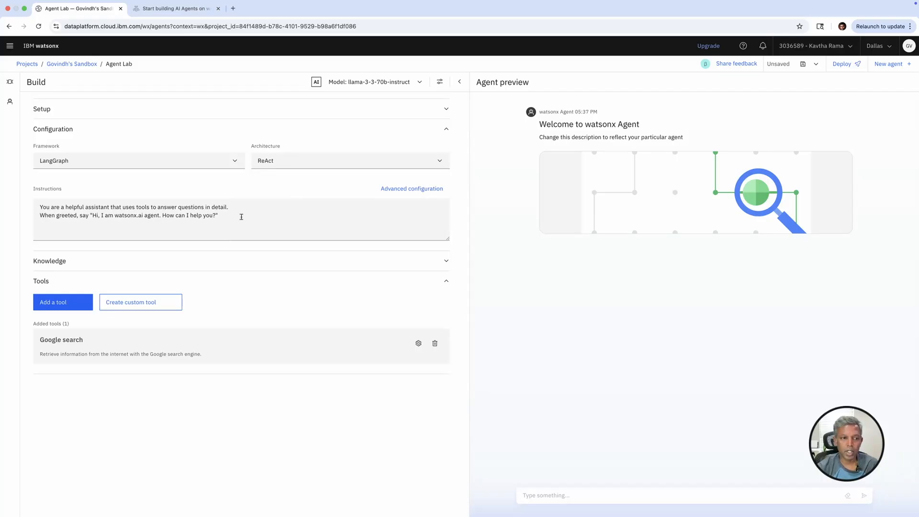
{"action": "left_click", "coordinate": [411, 190]}
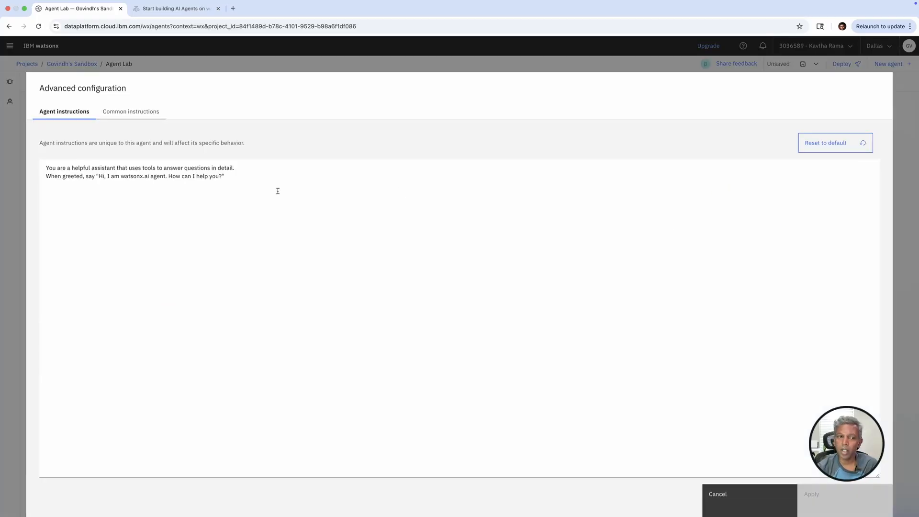
{"action": "left_click", "coordinate": [258, 187]}
{"action": "key", "text": "ctrl+a"}
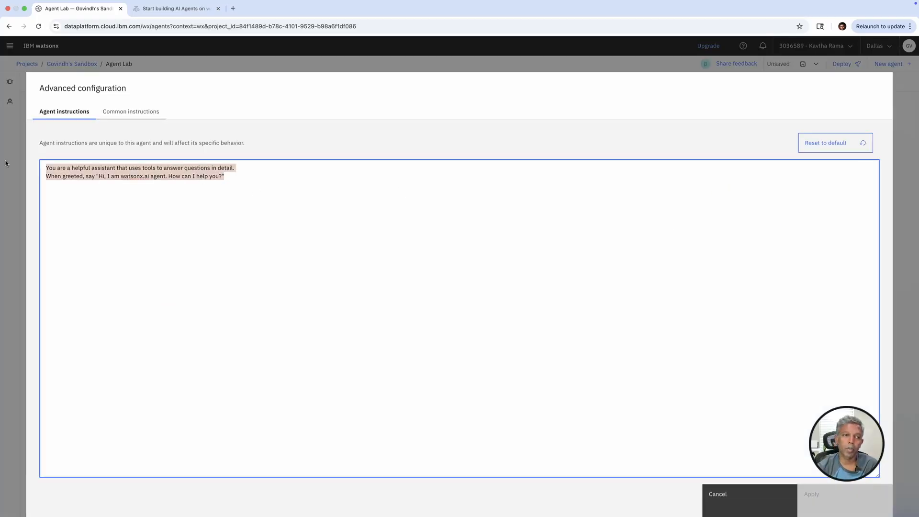
{"action": "left_click", "coordinate": [295, 222]}
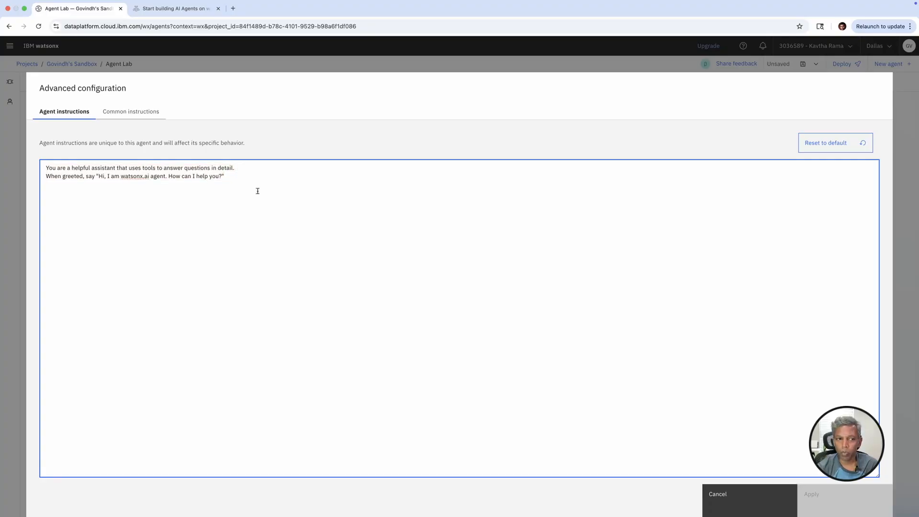
{"action": "left_click", "coordinate": [142, 115]}
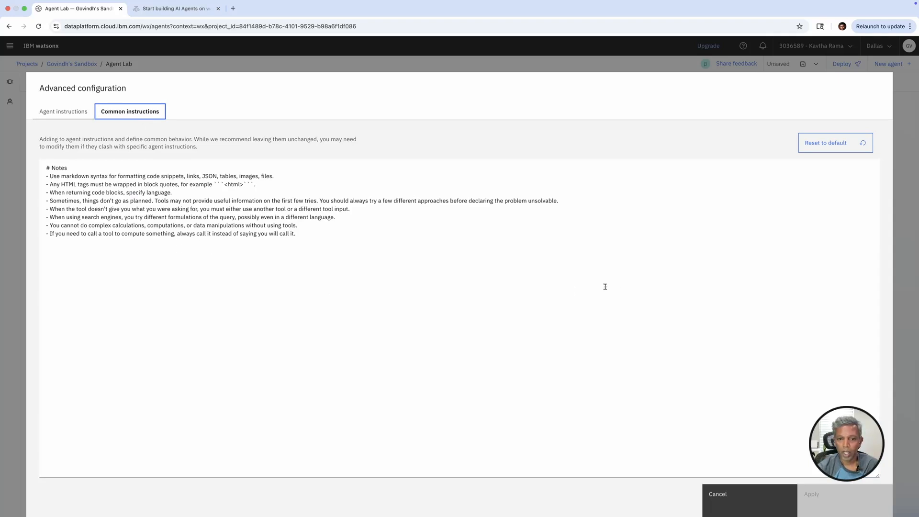
{"action": "left_click", "coordinate": [729, 501]}
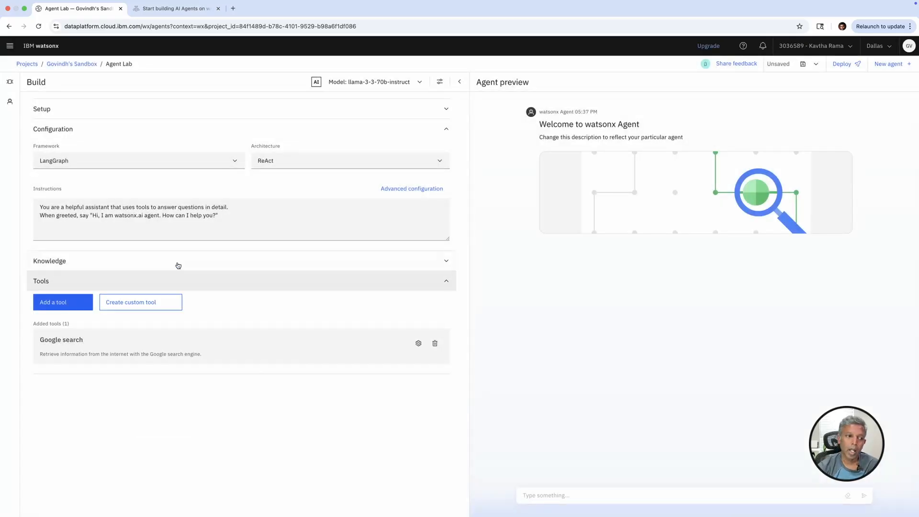
Look through the in-memory, watsonx.data Milvus and Elasticsearch options for a new knowledge vector index, and leave without creating one
{"action": "left_click", "coordinate": [178, 265]}
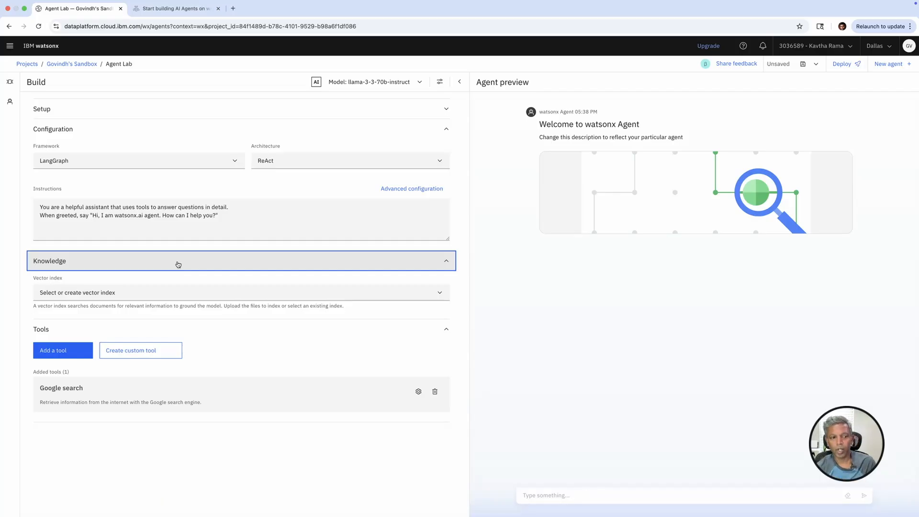
{"action": "left_click", "coordinate": [305, 292]}
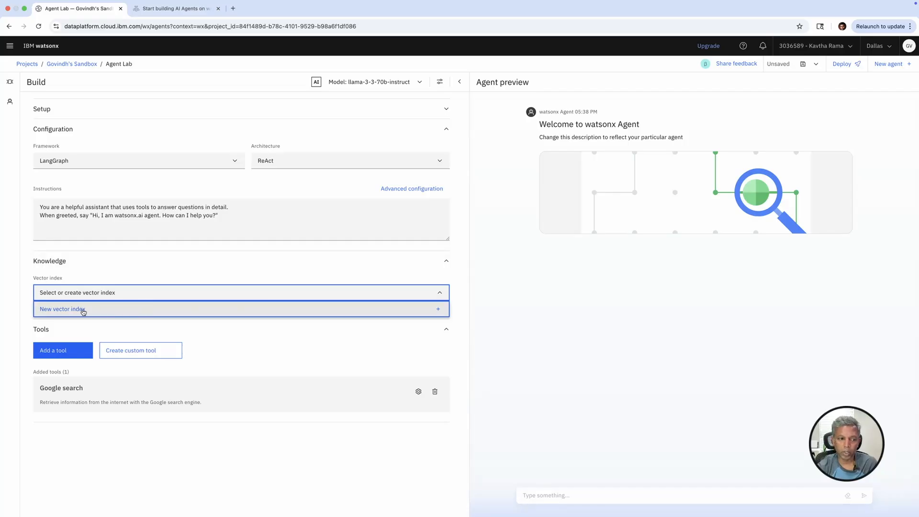
{"action": "left_click", "coordinate": [83, 310]}
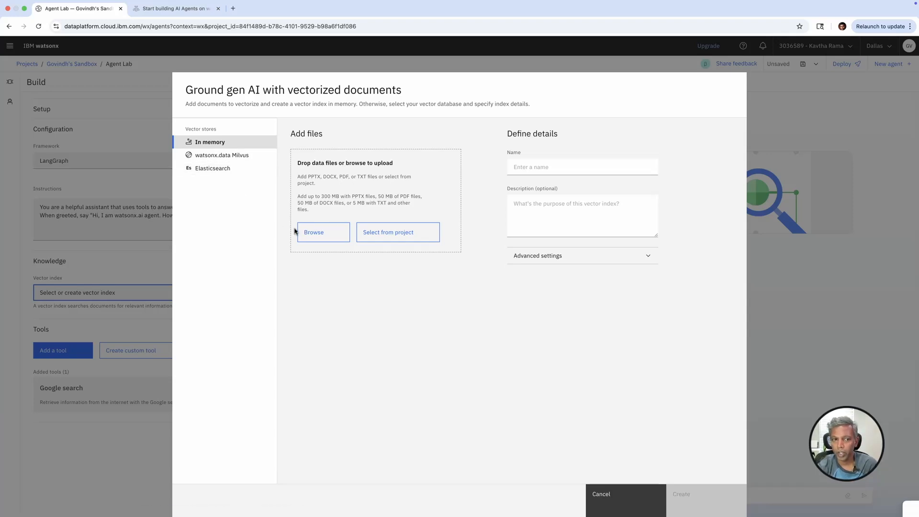
{"action": "left_click", "coordinate": [226, 155]}
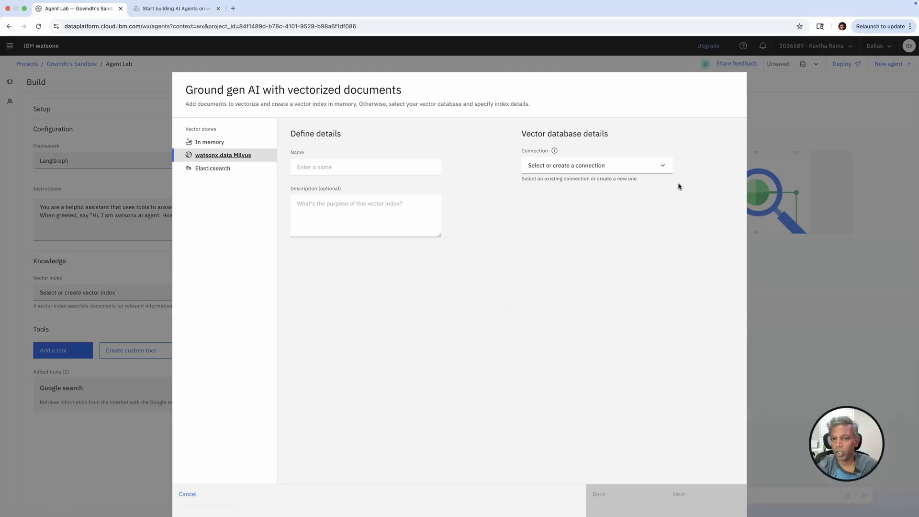
{"action": "left_click", "coordinate": [650, 170]}
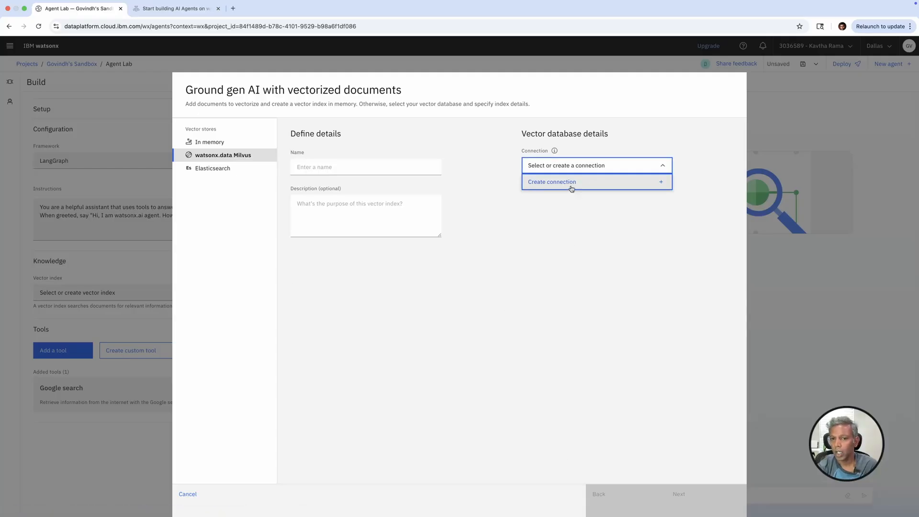
{"action": "left_click", "coordinate": [221, 176]}
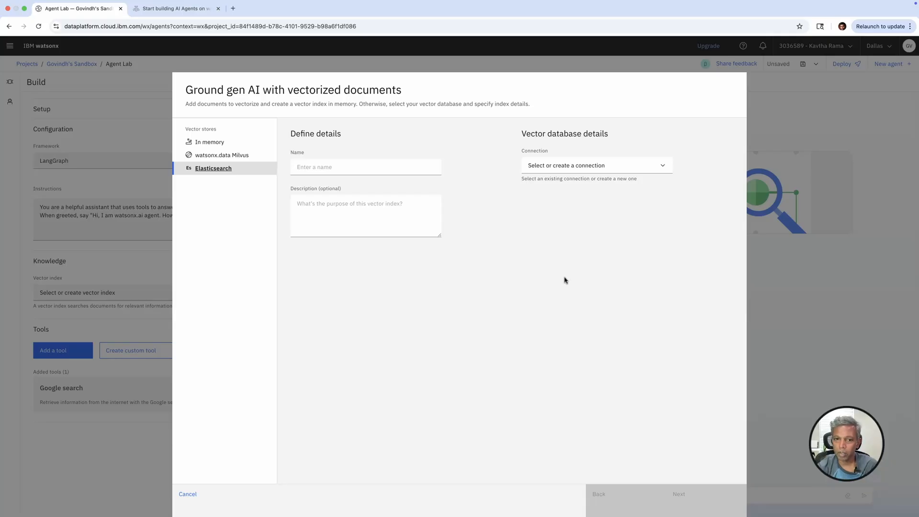
{"action": "left_click", "coordinate": [770, 282]}
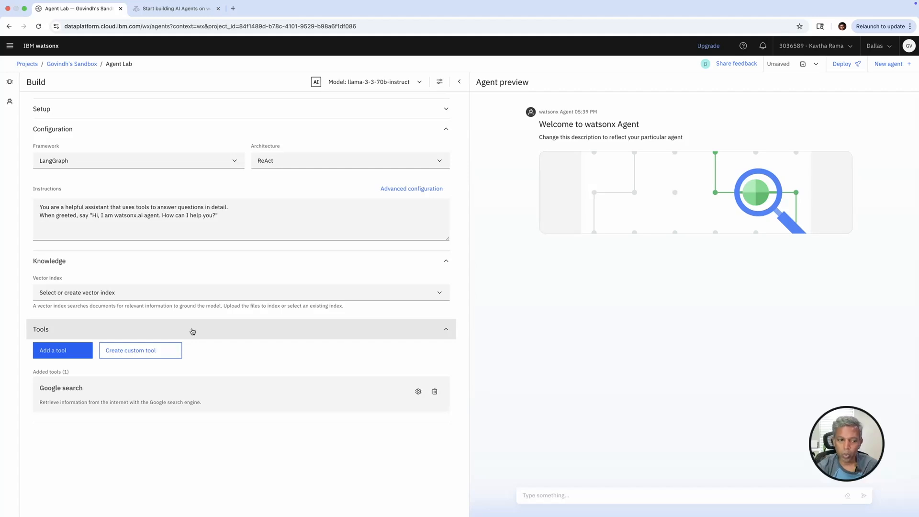
Add the Wikipedia search and Weather tools to the agent
{"action": "left_click", "coordinate": [67, 350]}
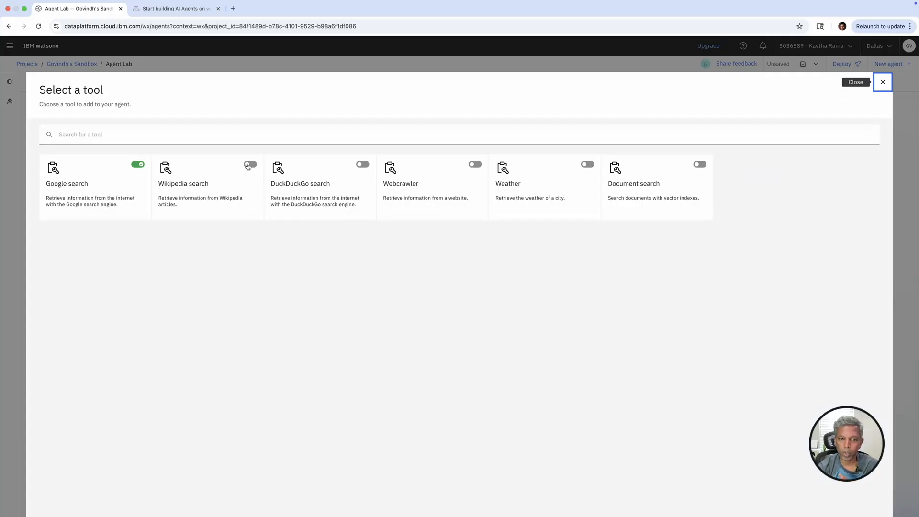
{"action": "left_click", "coordinate": [248, 166]}
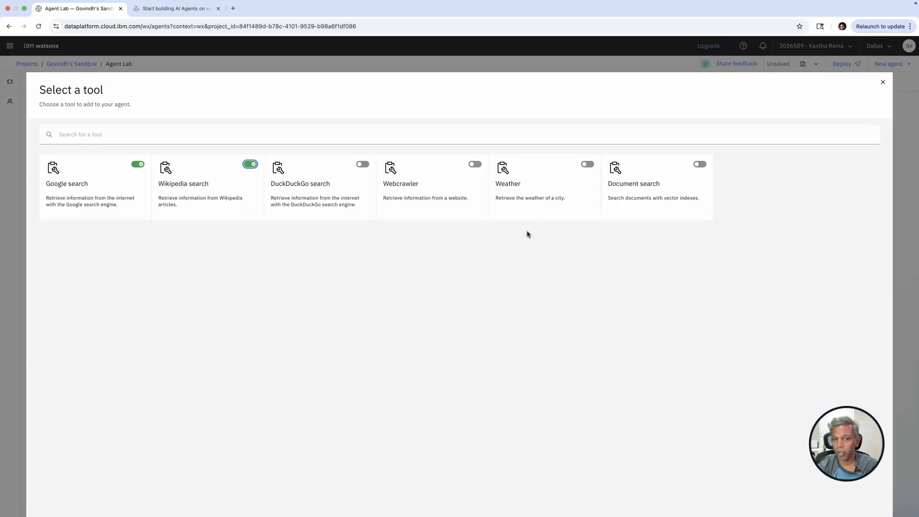
{"action": "left_click", "coordinate": [586, 165]}
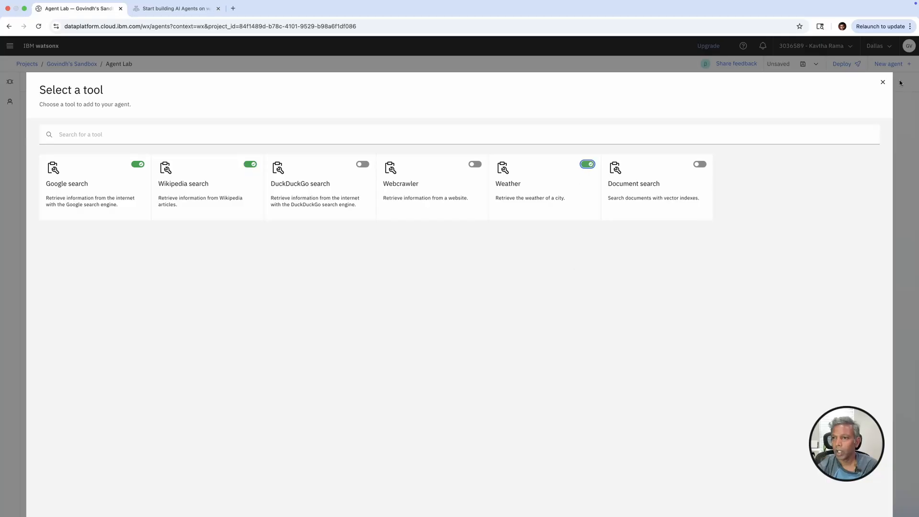
{"action": "left_click", "coordinate": [881, 84]}
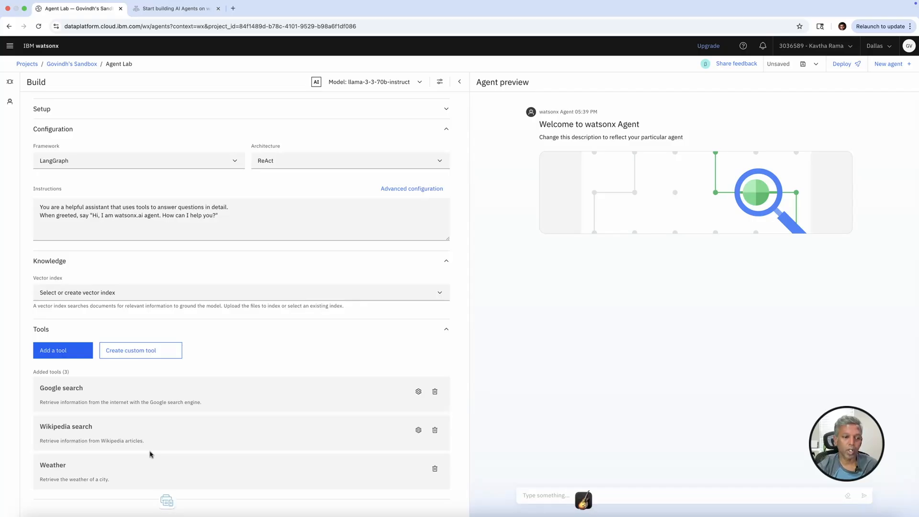
View the custom tool definition form with its name, description, JSON schema and Python code fields, and cancel it
{"action": "left_click", "coordinate": [173, 351]}
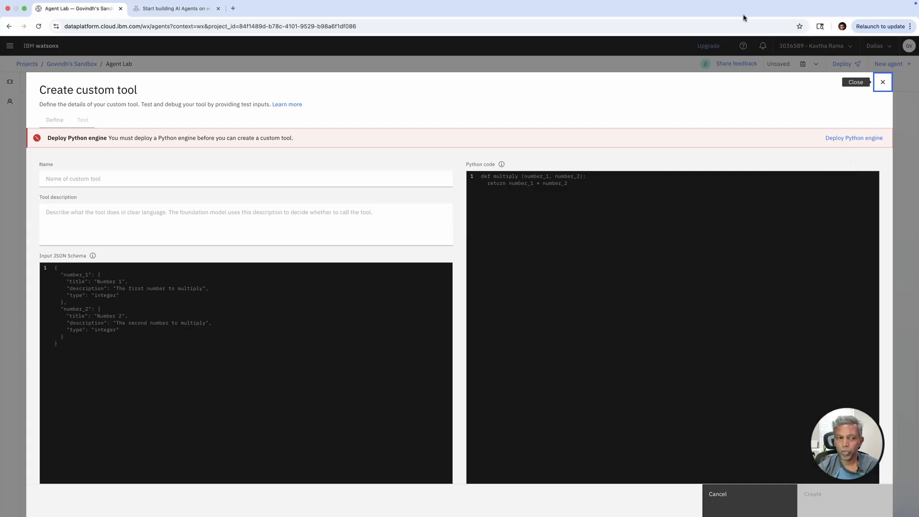
{"action": "left_click", "coordinate": [89, 178]}
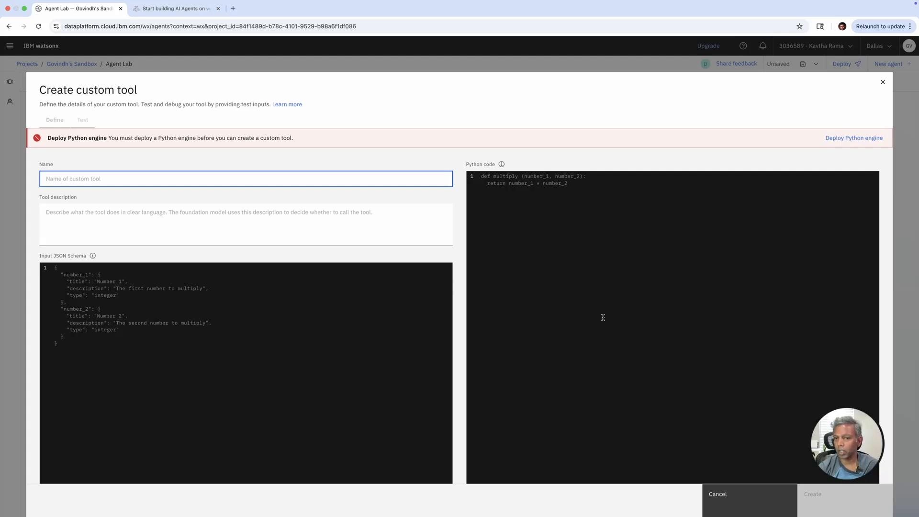
{"action": "left_click", "coordinate": [761, 495]}
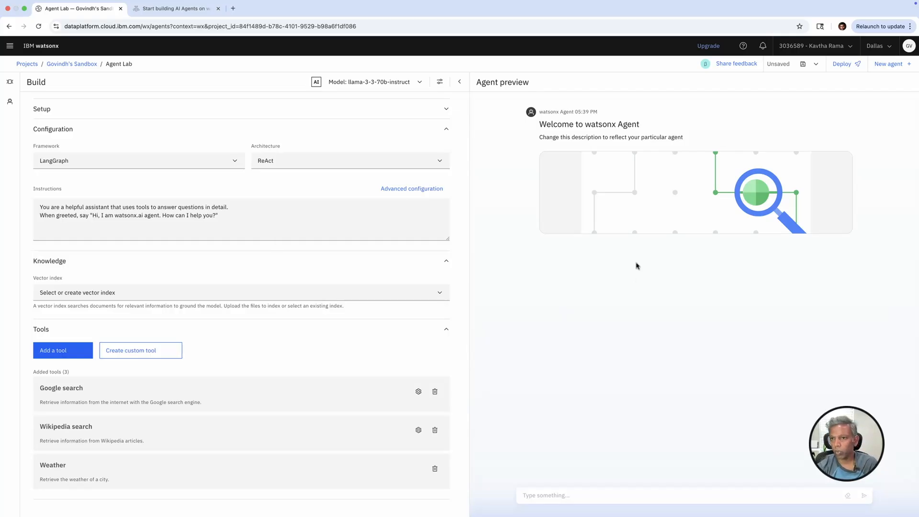
Test the agent in the preview by asking "whats the weather at Columbus Ohio?"
{"action": "left_click", "coordinate": [568, 495]}
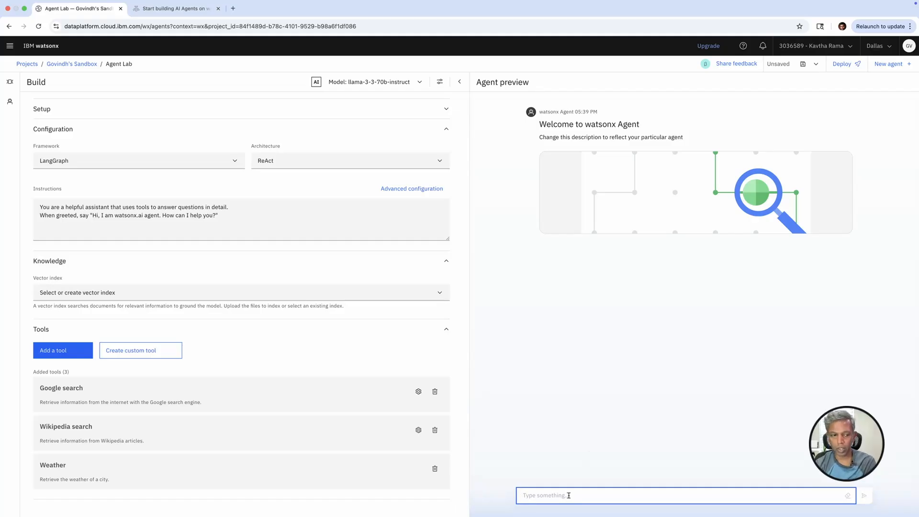
{"action": "type", "text": "what"}
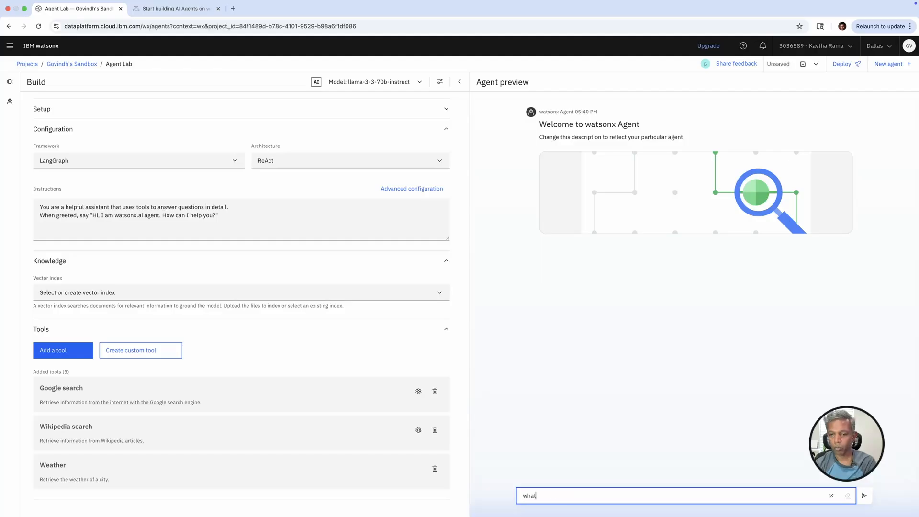
{"action": "type", "text": "s the weather at Columbus Oh"}
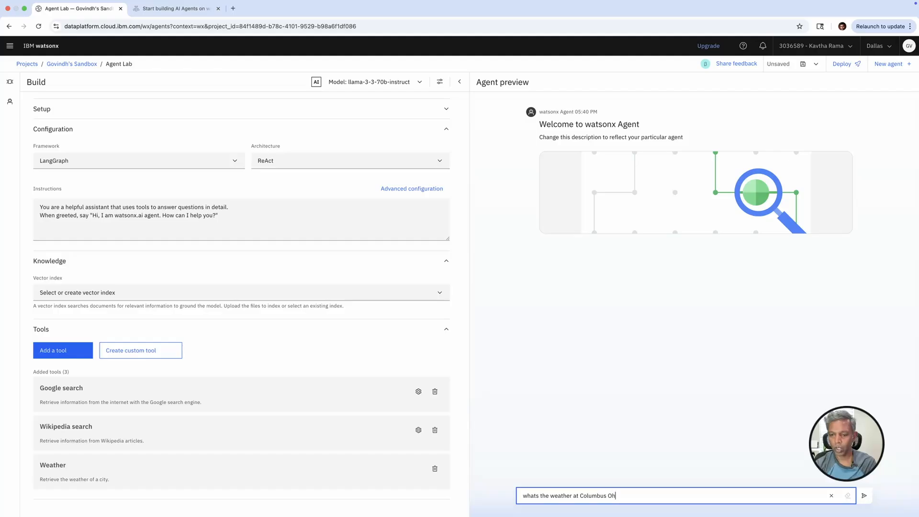
{"action": "type", "text": "io?"}
{"action": "key", "text": "Return"}
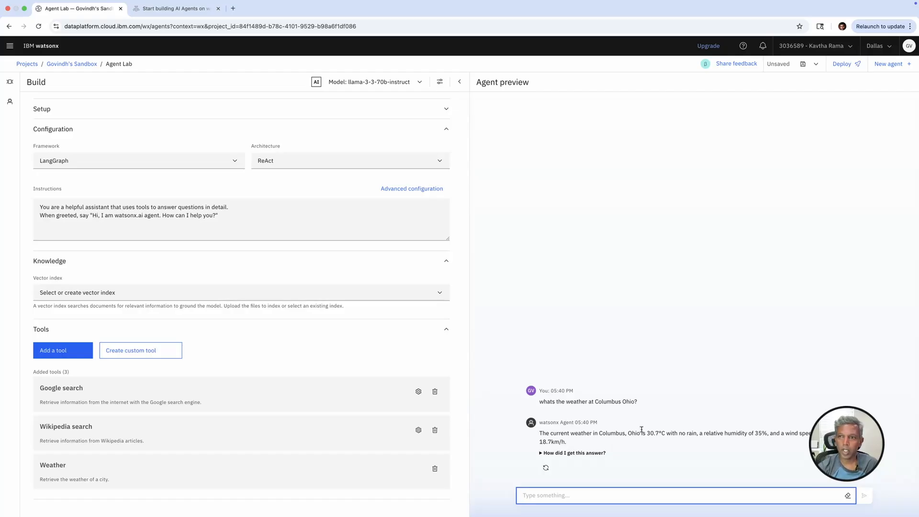
Deploy the agent as an AI service to the preselected deployment space and open its deployment status
{"action": "left_click", "coordinate": [842, 66]}
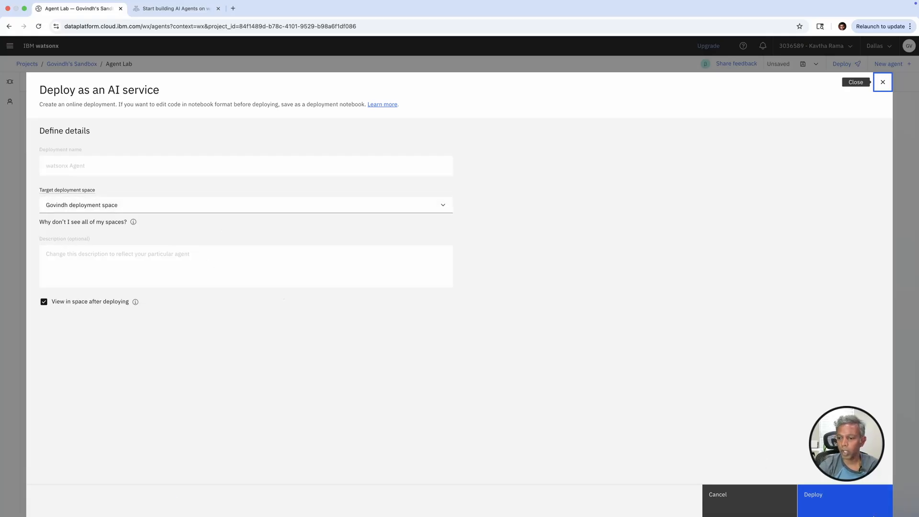
{"action": "left_click", "coordinate": [844, 511]}
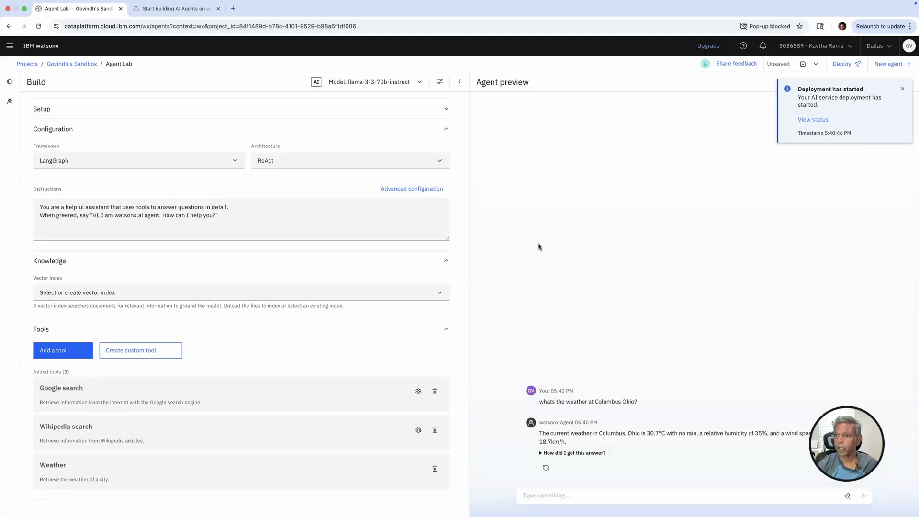
{"action": "left_click", "coordinate": [810, 121]}
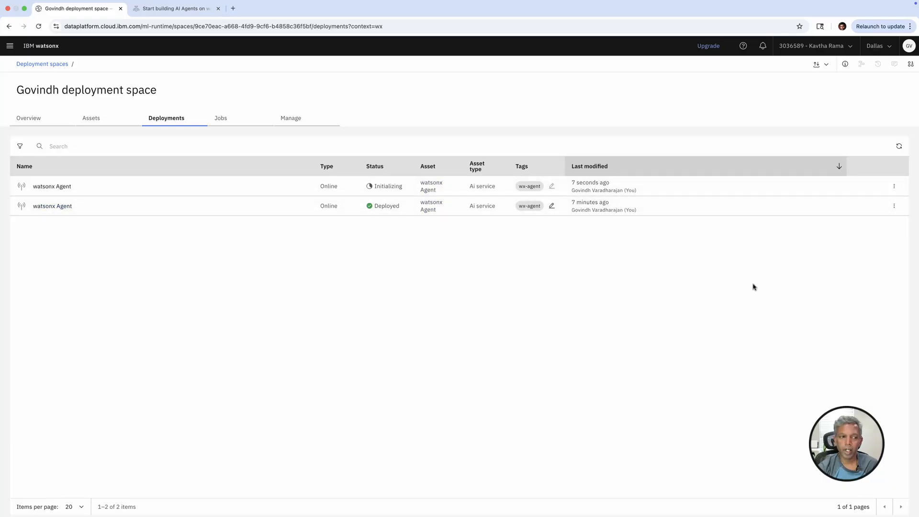
{"action": "left_click", "coordinate": [894, 208]}
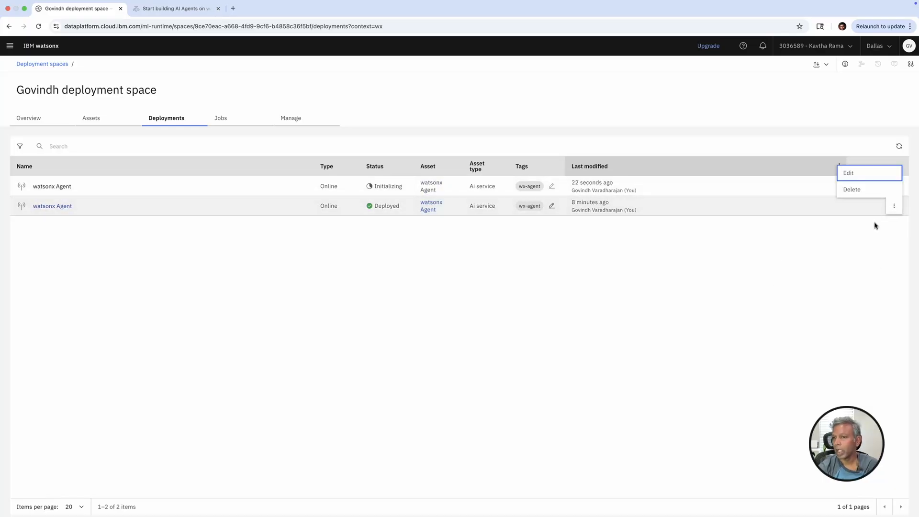
{"action": "left_click", "coordinate": [843, 261]}
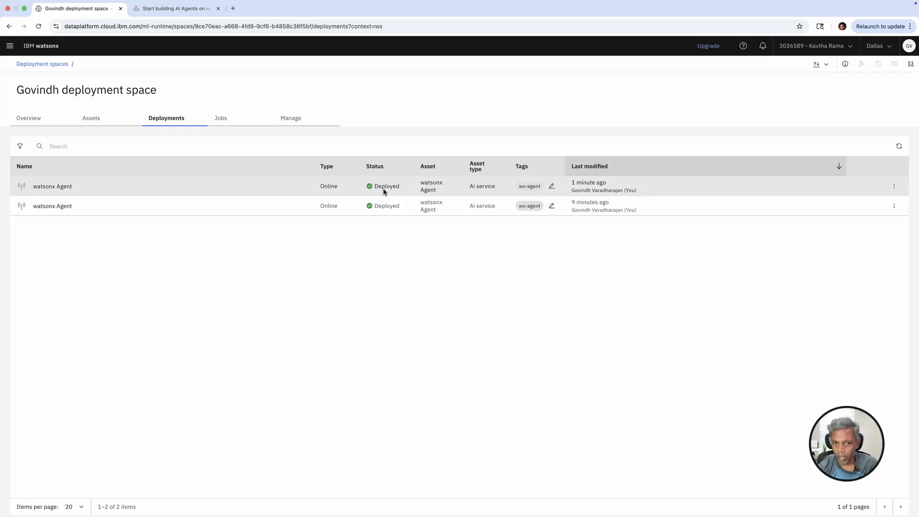
Open the most recently modified watsonx Agent deployment and copy its non-streaming public endpoint URL
{"action": "left_click", "coordinate": [70, 187]}
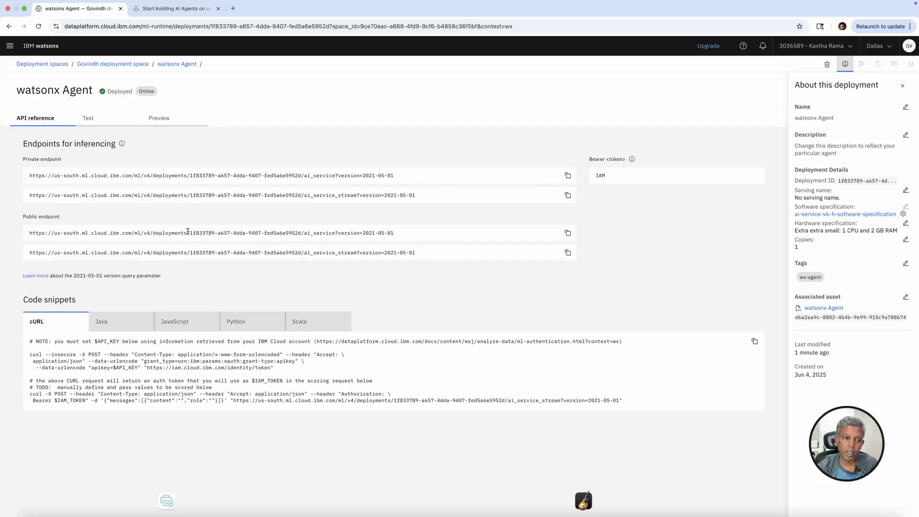
{"action": "left_click", "coordinate": [568, 234]}
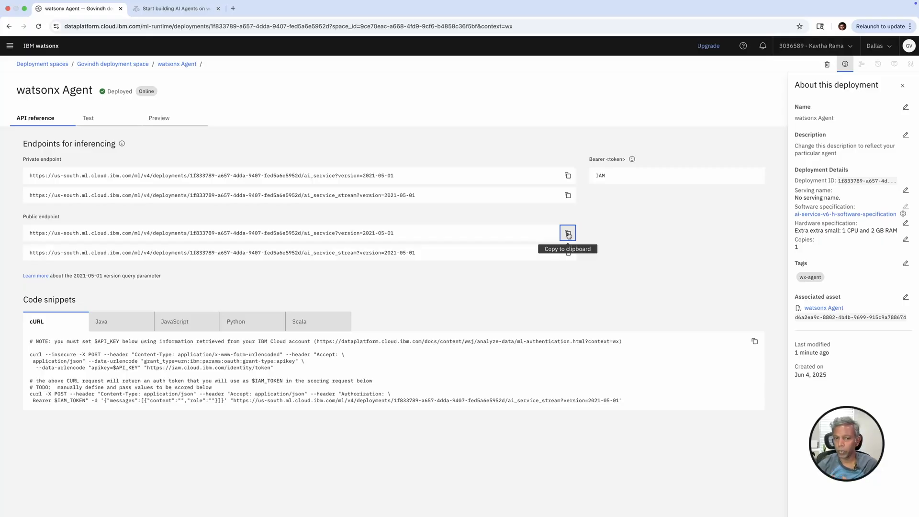
View the deployment's JSON test input form and its chat preview, and return to the API reference
{"action": "left_click", "coordinate": [91, 121]}
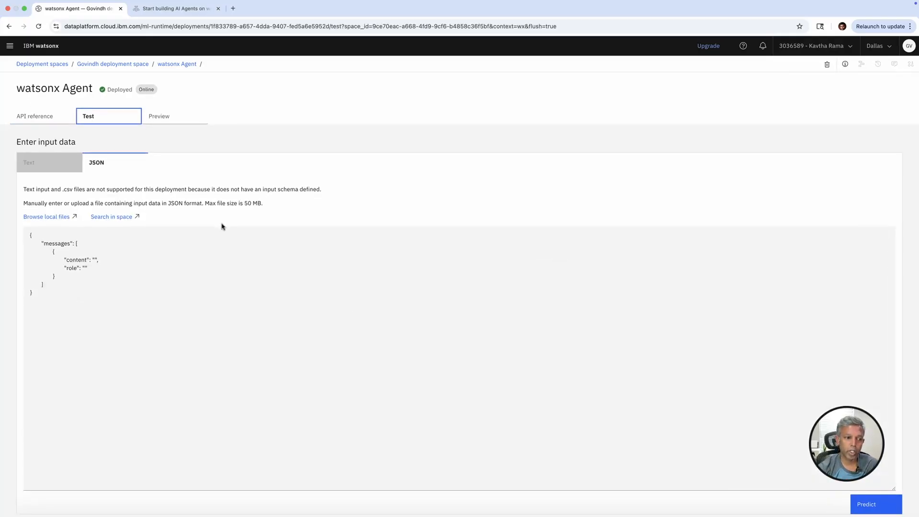
{"action": "left_click", "coordinate": [159, 117]}
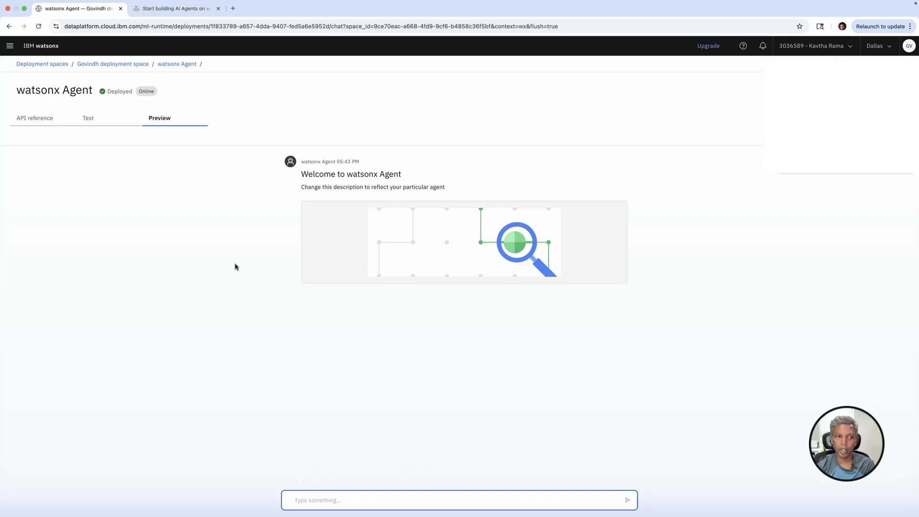
{"action": "left_click", "coordinate": [44, 124]}
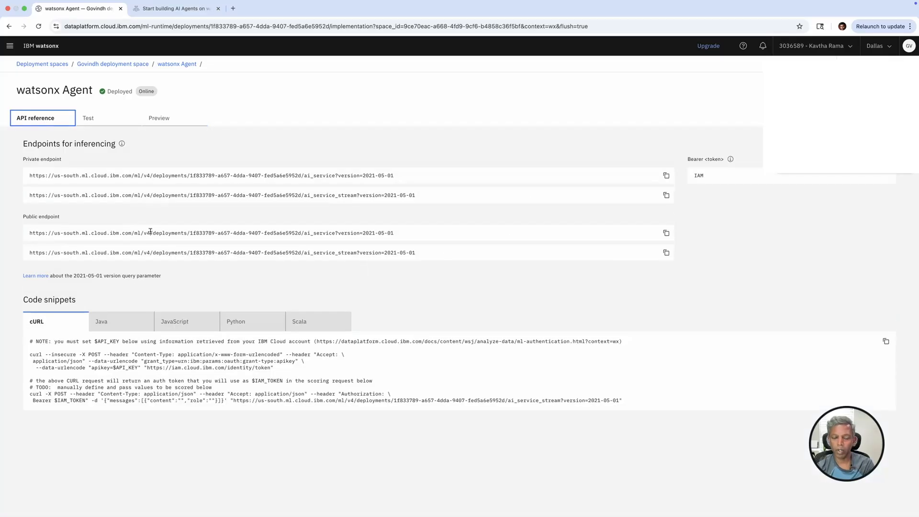
Test the deployed agent in its chat preview by asking "whats the weather at London now?"
{"action": "left_click", "coordinate": [165, 117]}
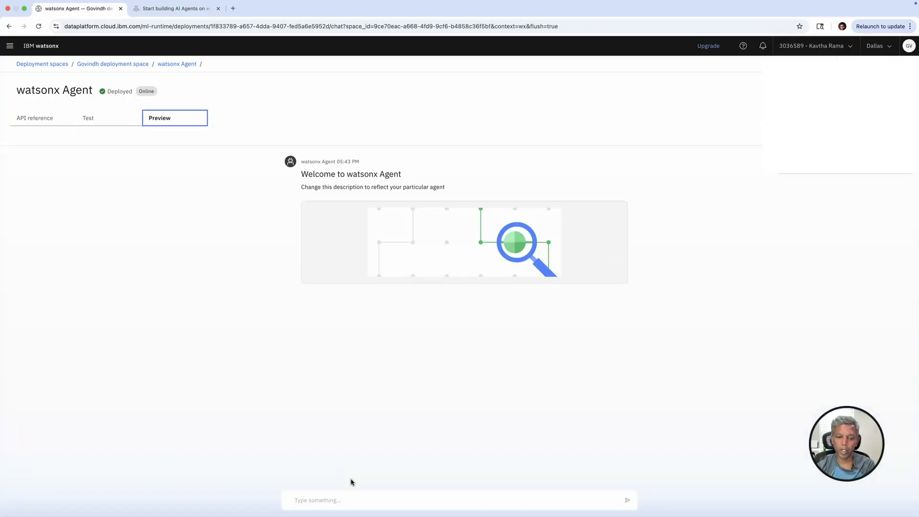
{"action": "left_click", "coordinate": [337, 492]}
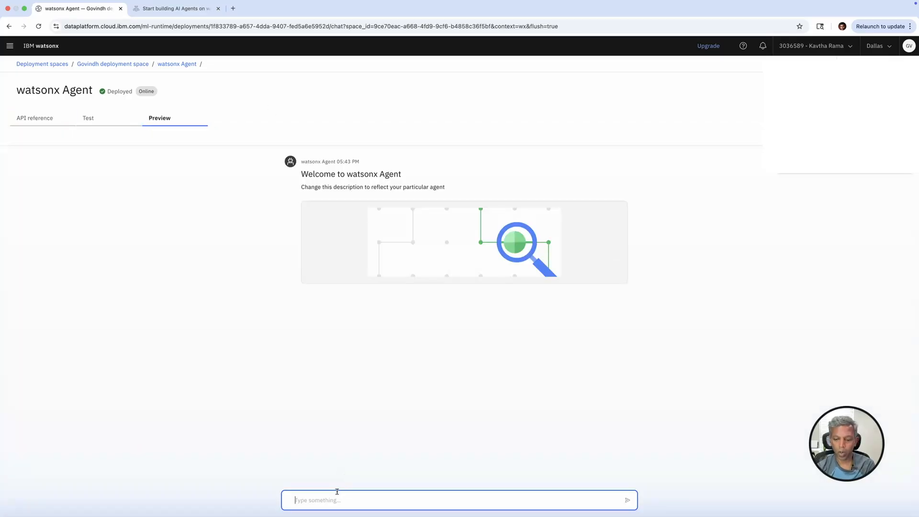
{"action": "type", "text": "whats the weather at London, UK"}
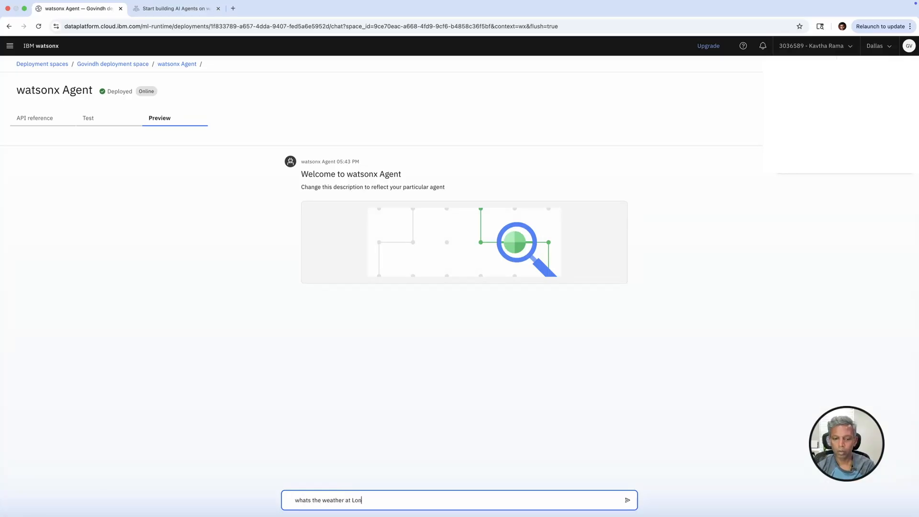
{"action": "key", "text": "Return"}
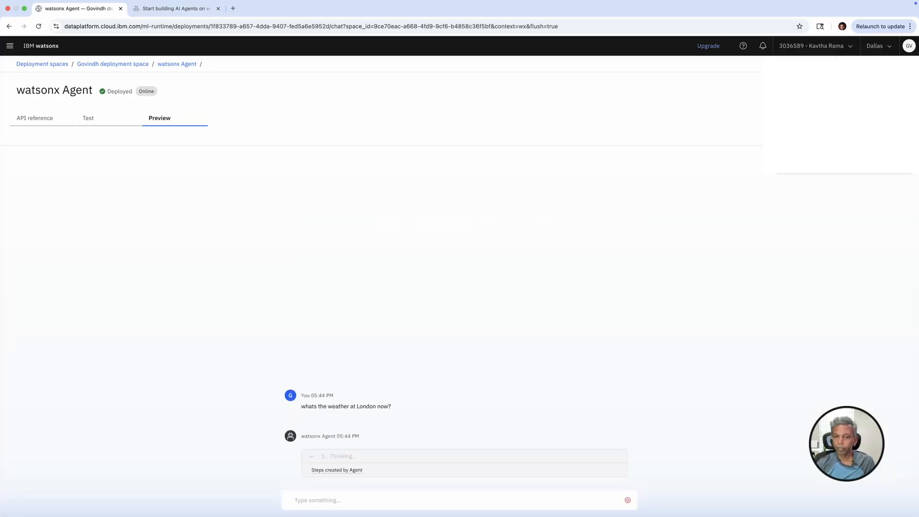